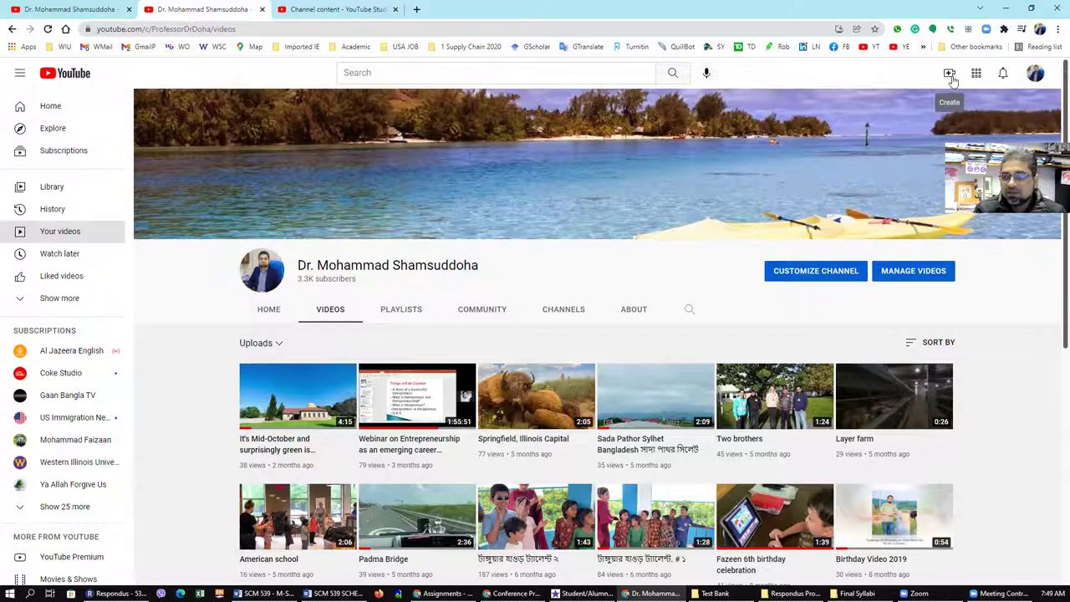
Choose Upload video from the Create menu to open the upload window.
click(949, 75)
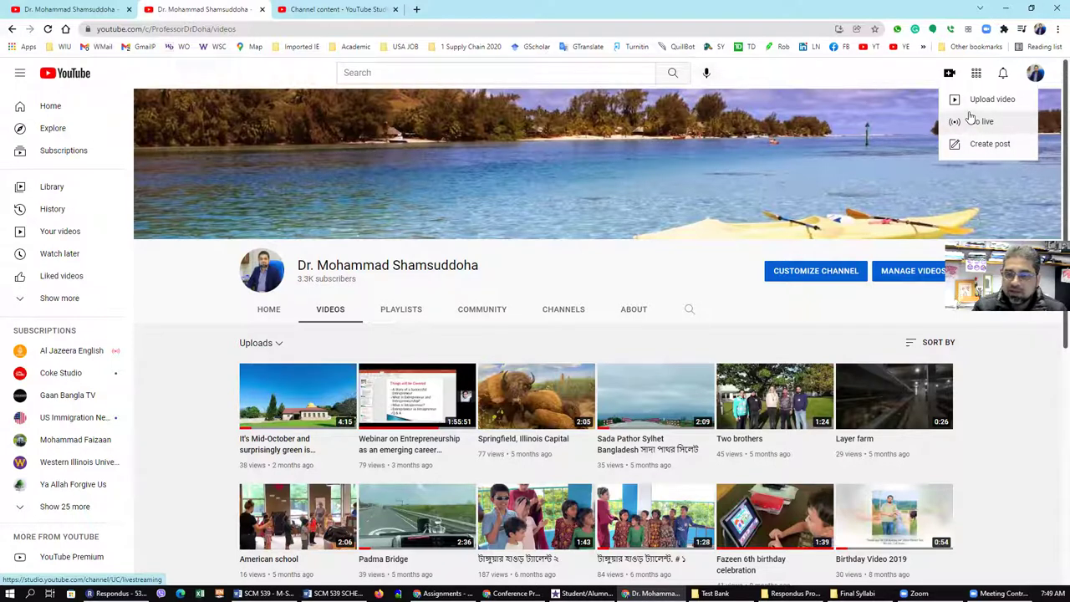
click(974, 99)
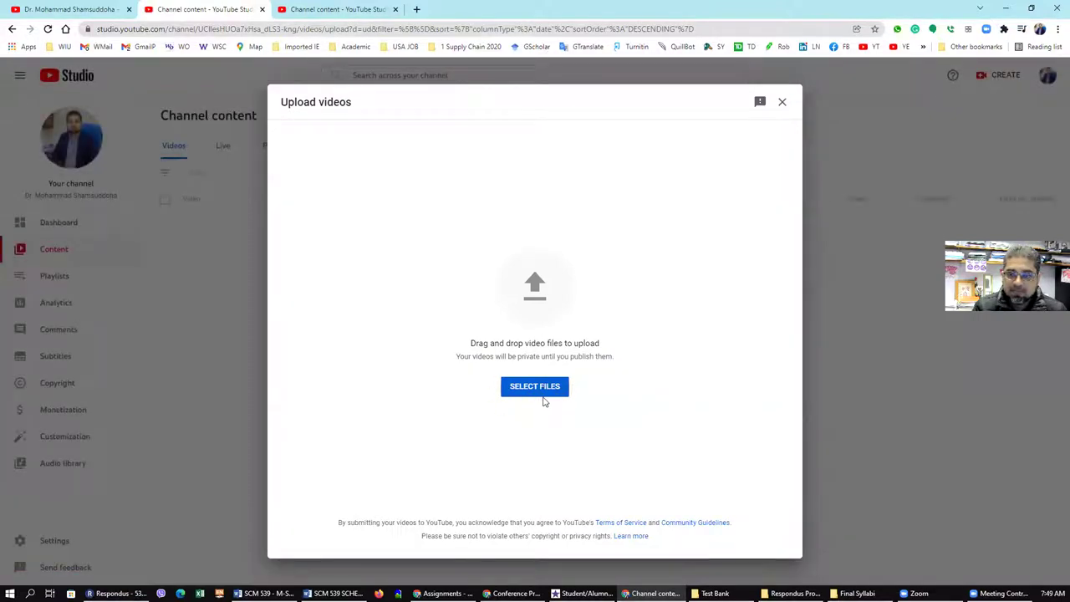
Cancel the file picker and close the upload window, returning to the channel's video list.
click(539, 389)
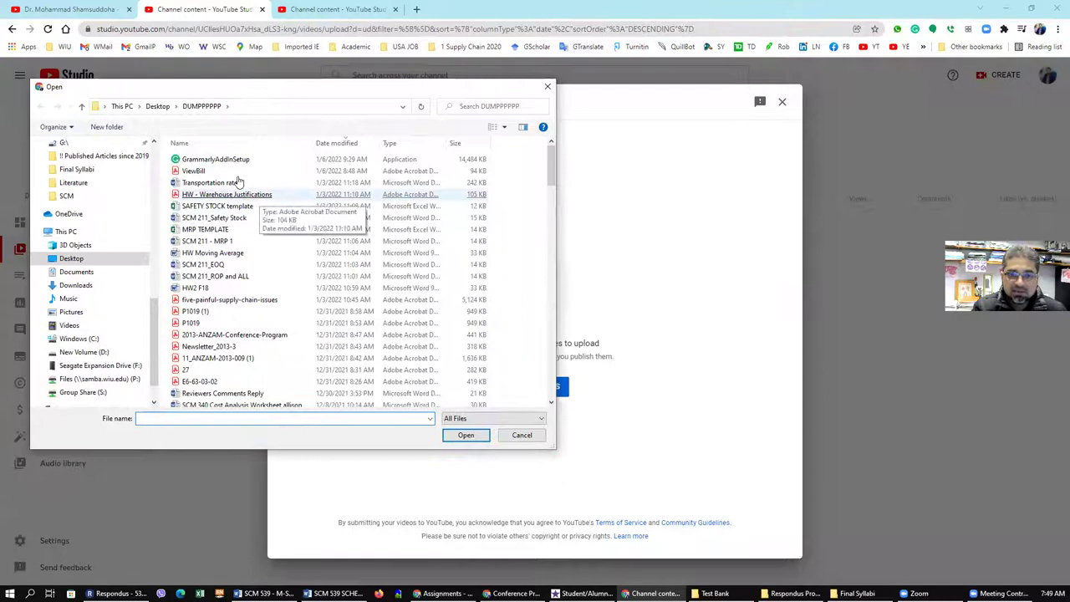
click(547, 86)
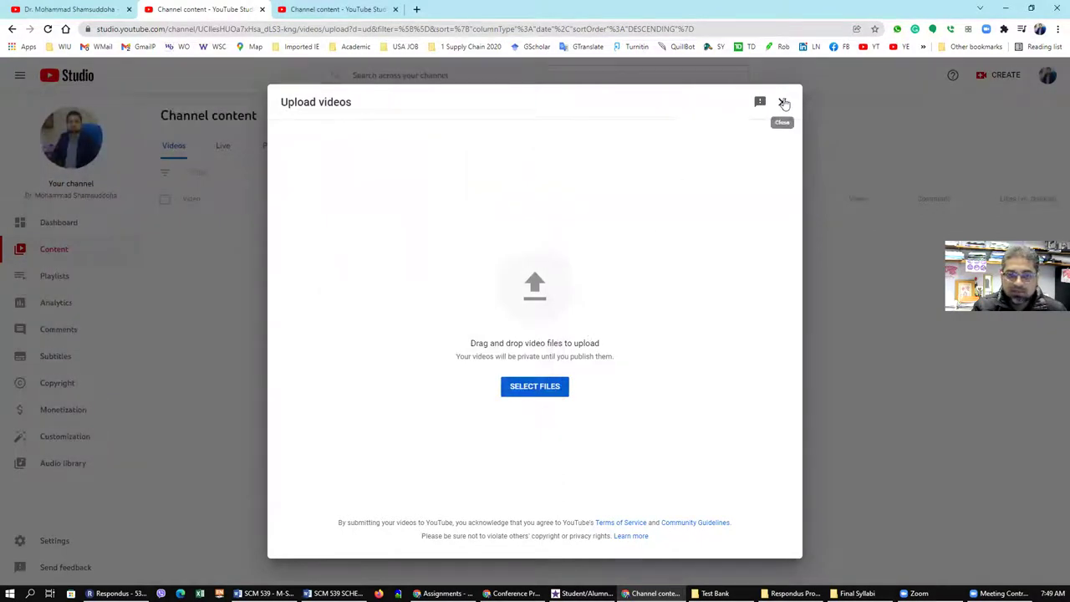
click(778, 102)
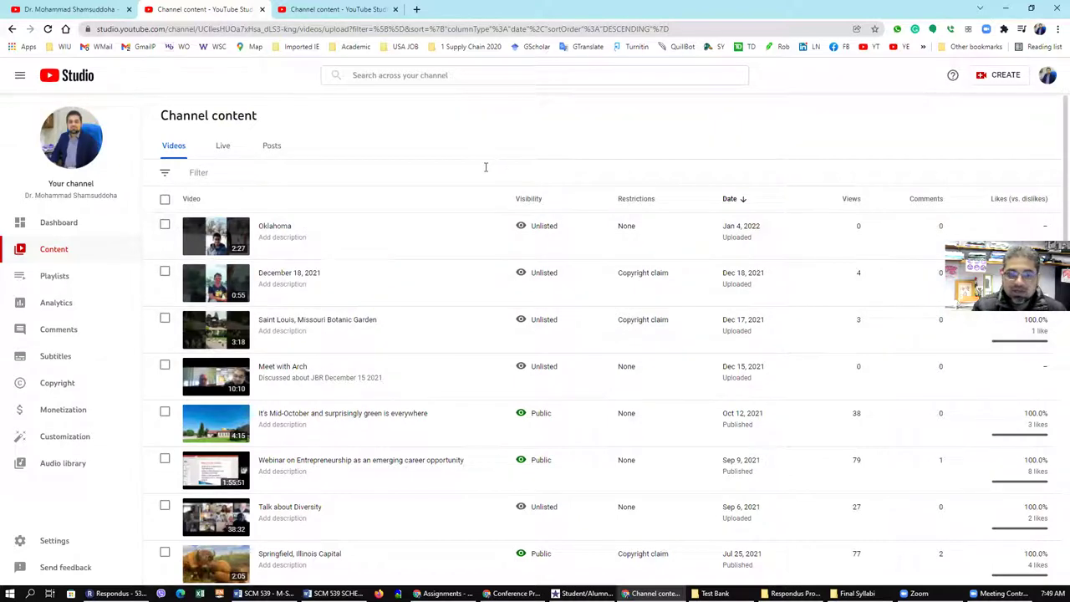
mouse_move(351, 235)
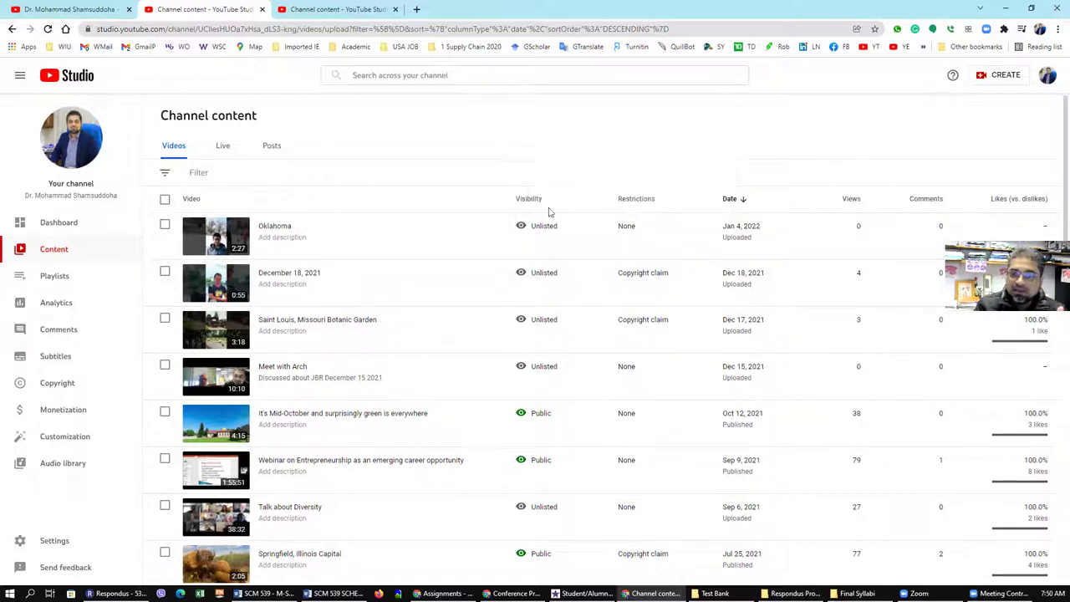
mouse_move(545, 226)
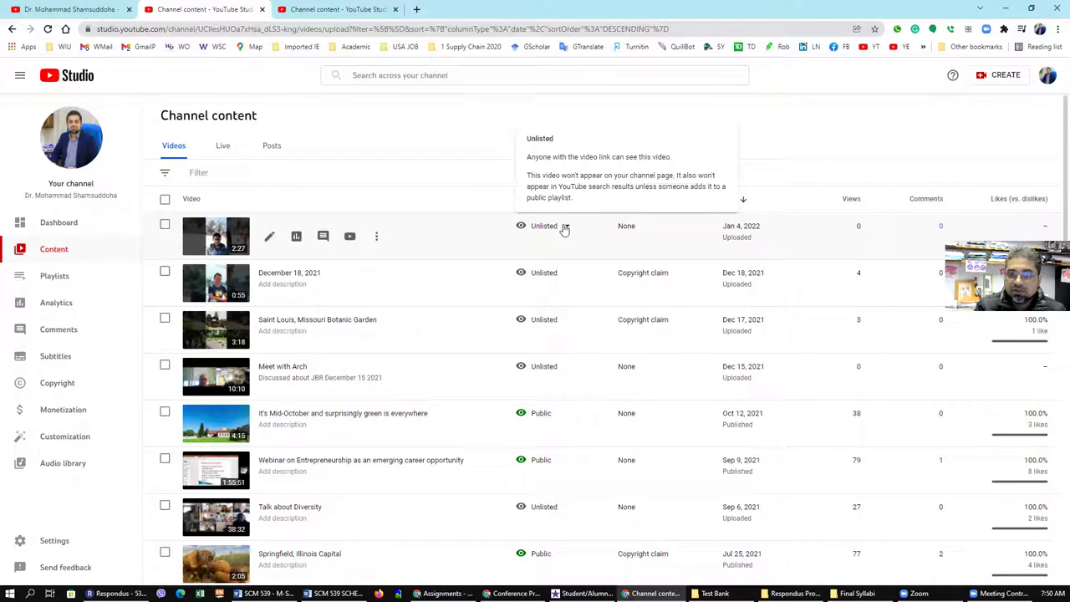
click(565, 227)
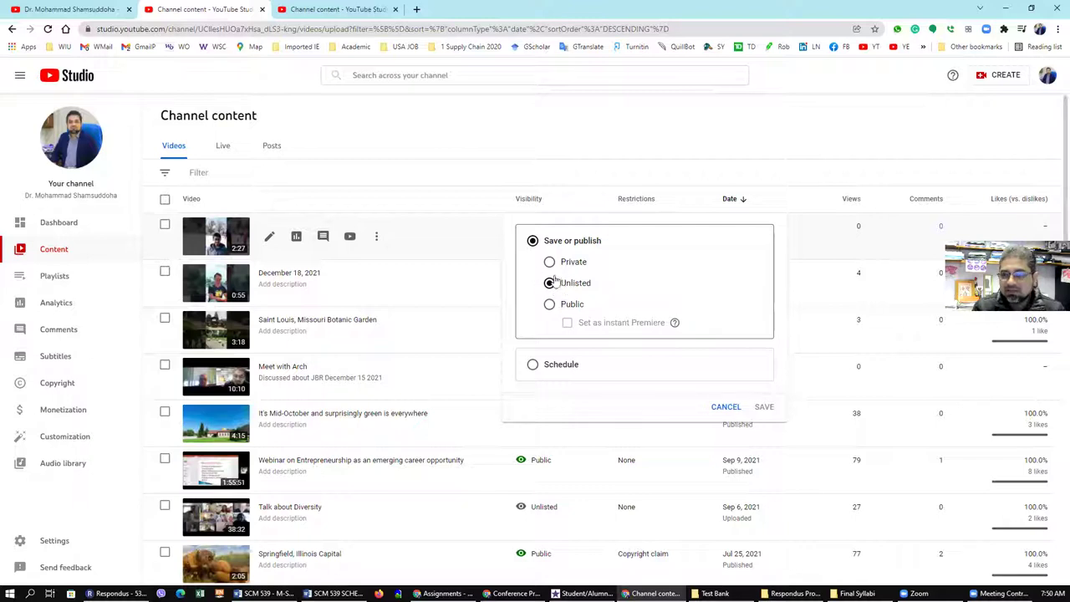
click(725, 407)
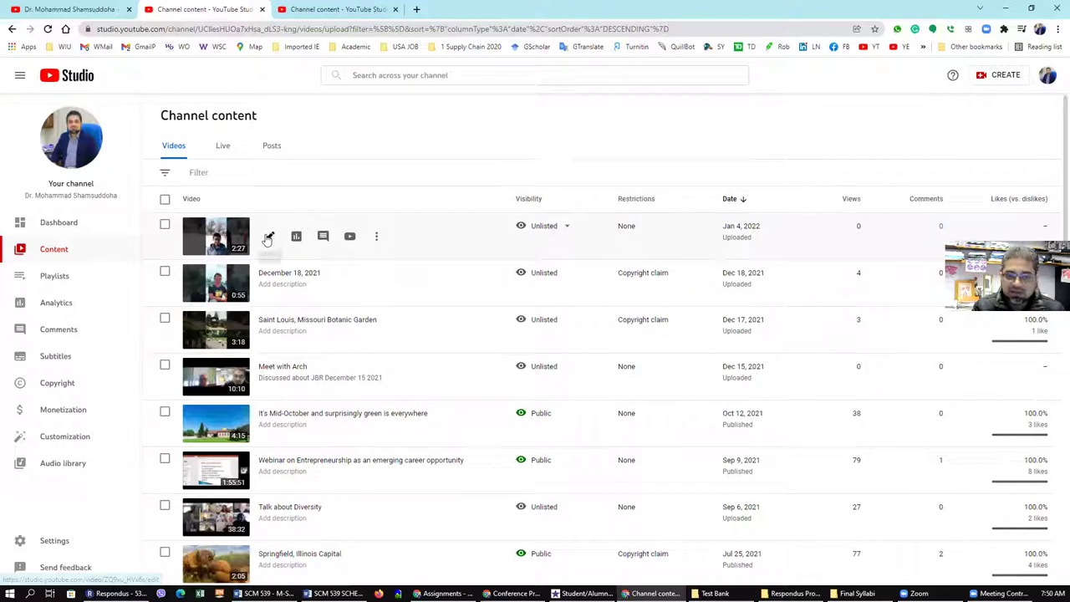
Open the Oklahoma video's watch page and bring up copy options for its selected web address.
click(351, 239)
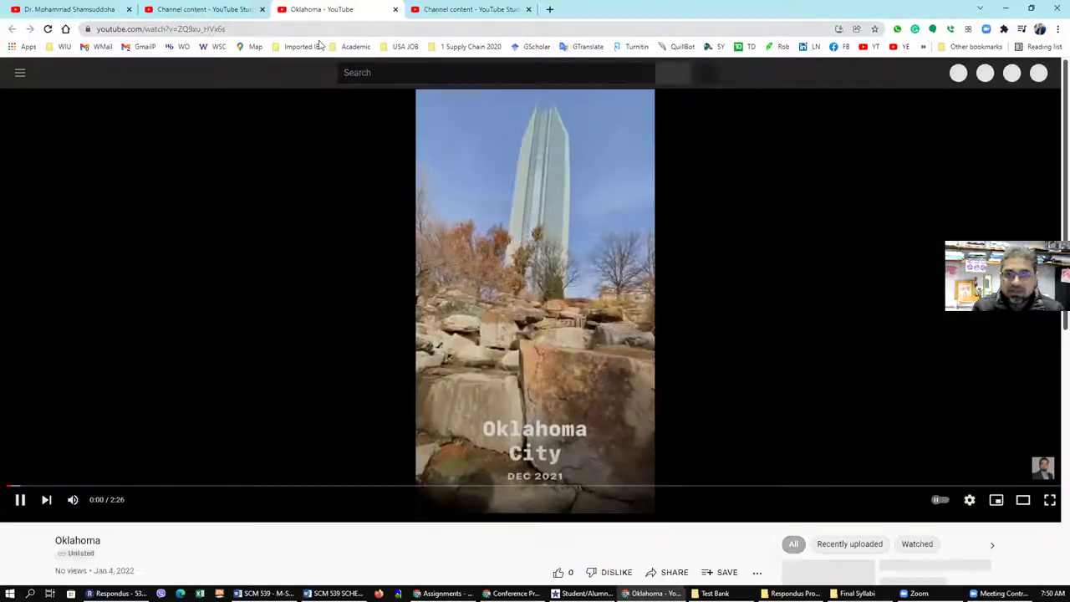
click(202, 30)
right_click(202, 30)
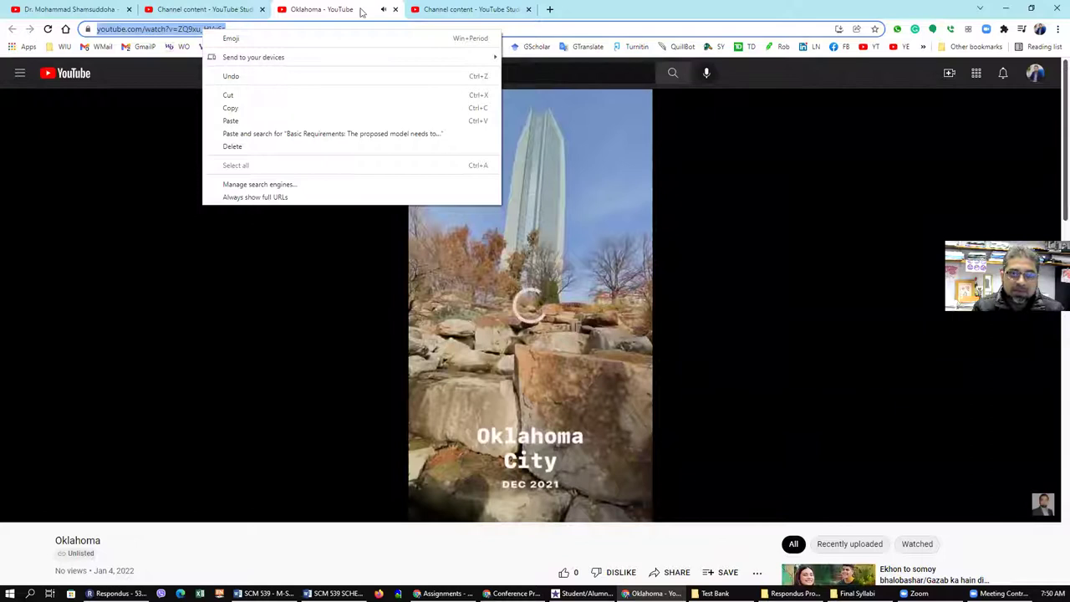
click(393, 13)
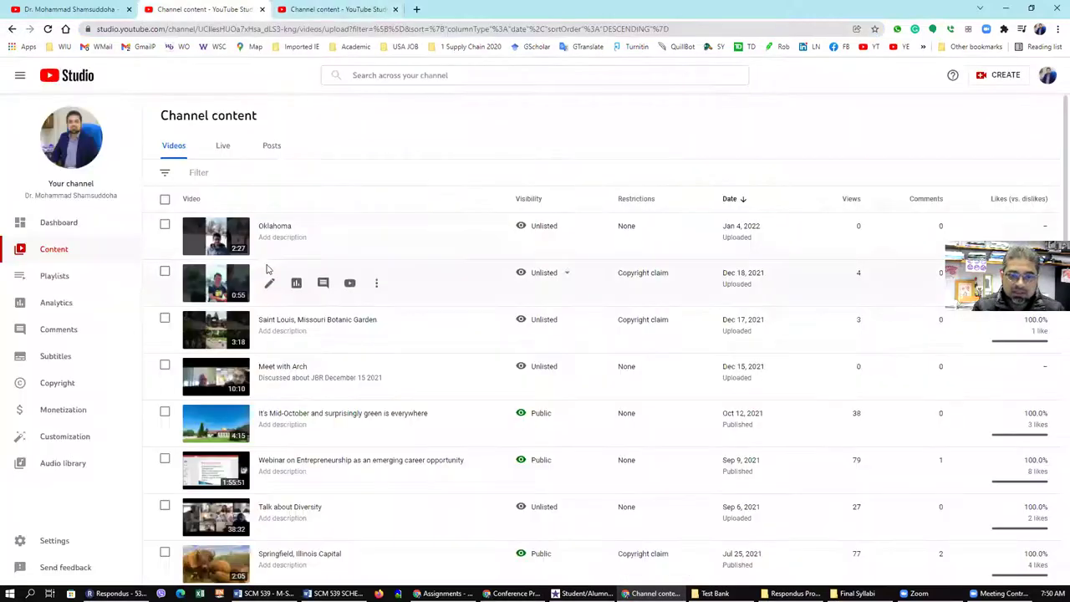